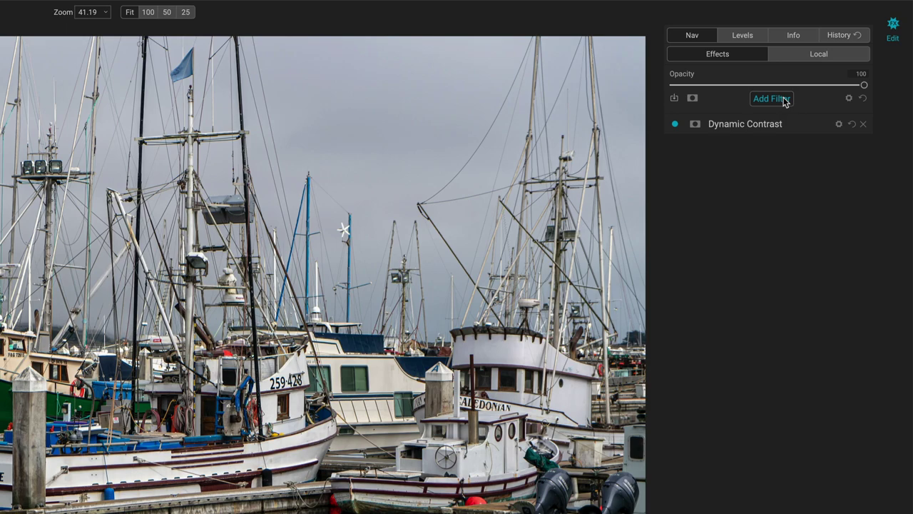
Add a Vintage filter above Dynamic Contrast on the harbour photo.
click(827, 67)
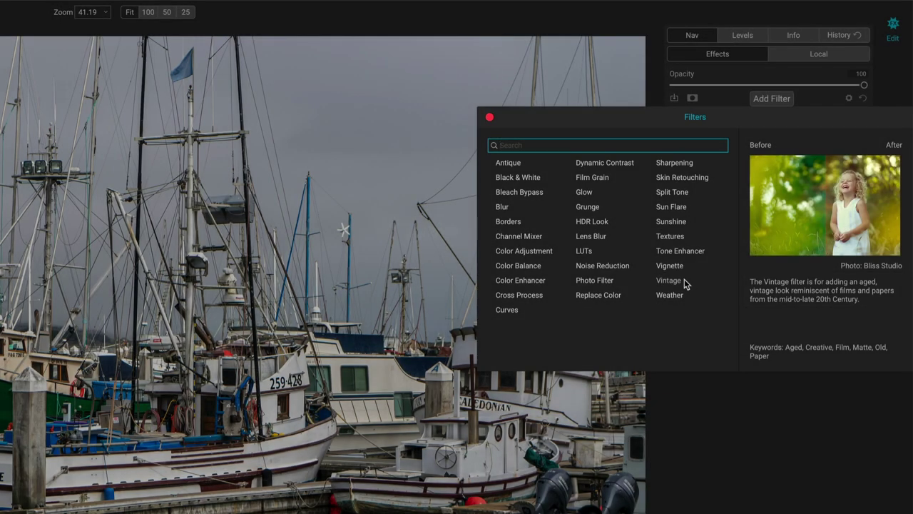
click(684, 279)
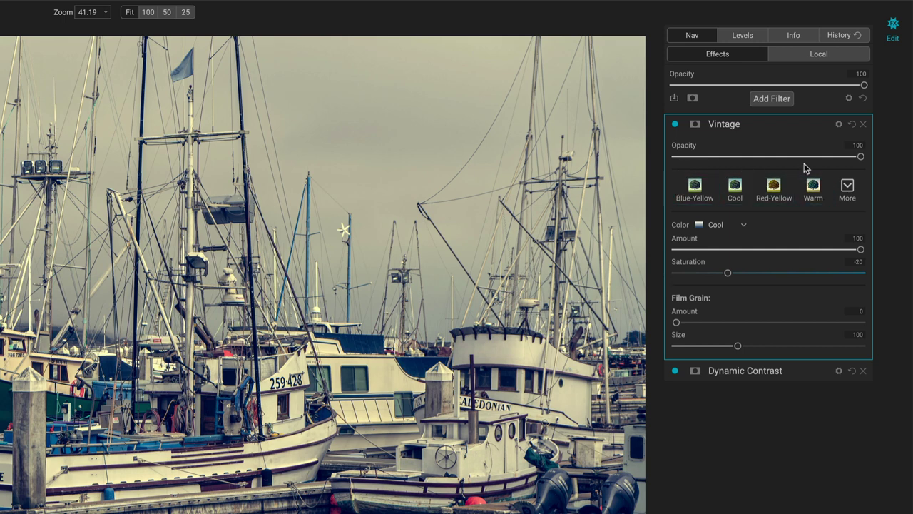
click(848, 188)
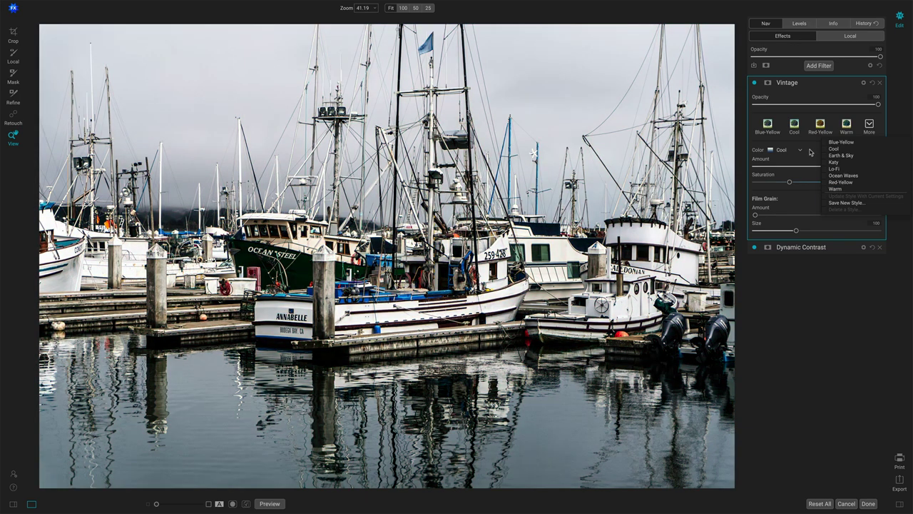
click(813, 155)
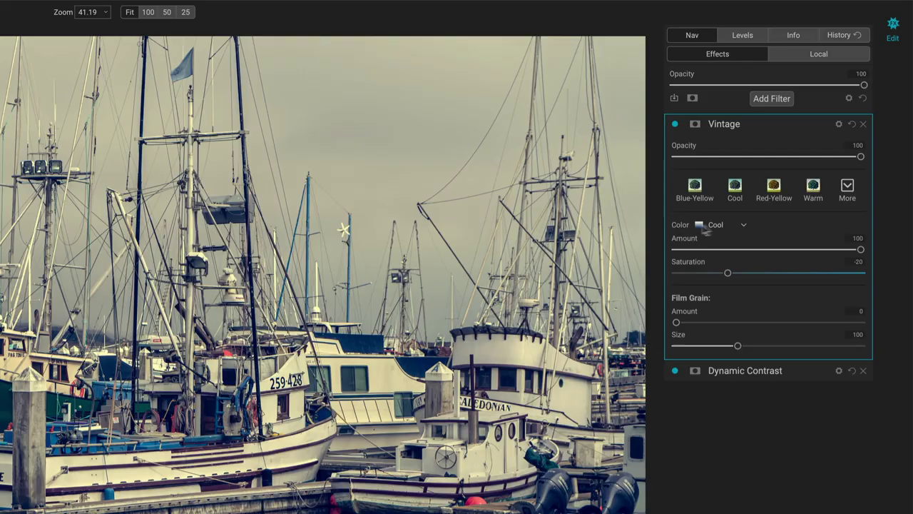
Preview the Vintage colour tints on the photo, then bring the list back up at Ocean.
click(744, 228)
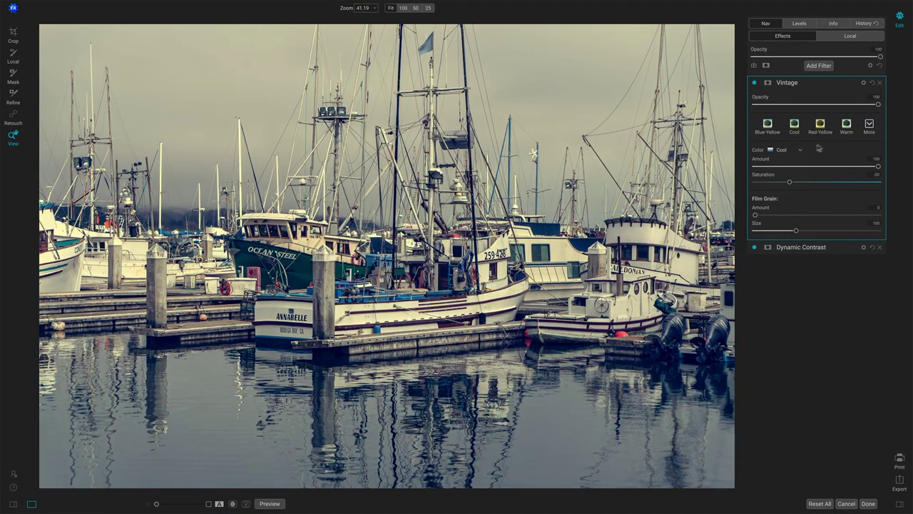
click(783, 150)
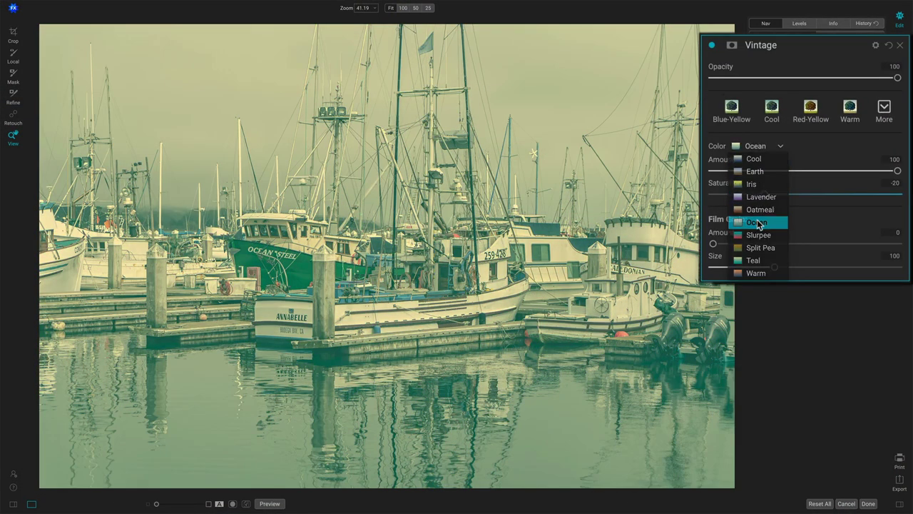
Choose the Ocean tint, drop its Amount to 0, and reset Saturation to -20.
click(757, 222)
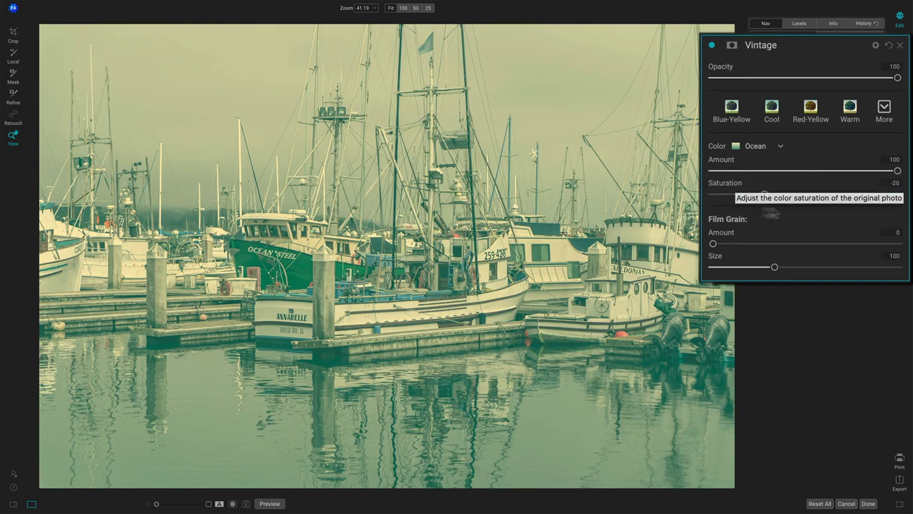
drag(898, 171, 779, 177)
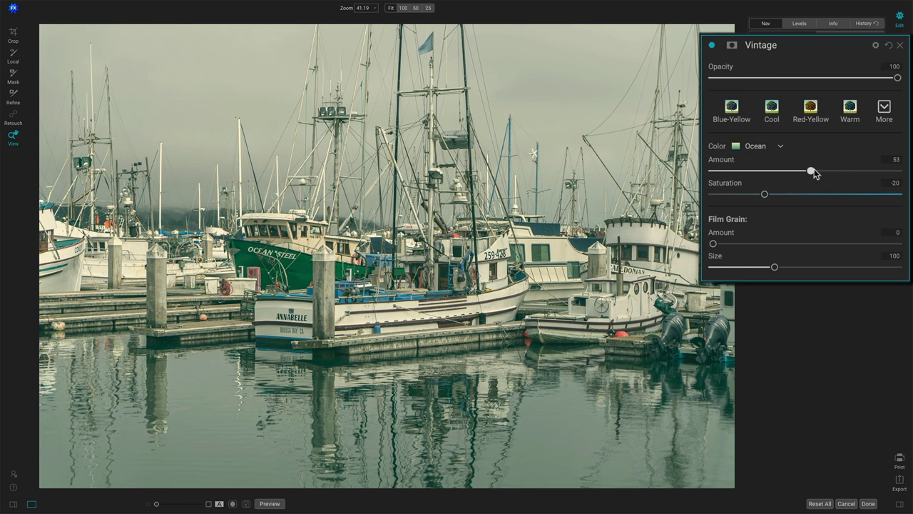
drag(813, 172, 706, 175)
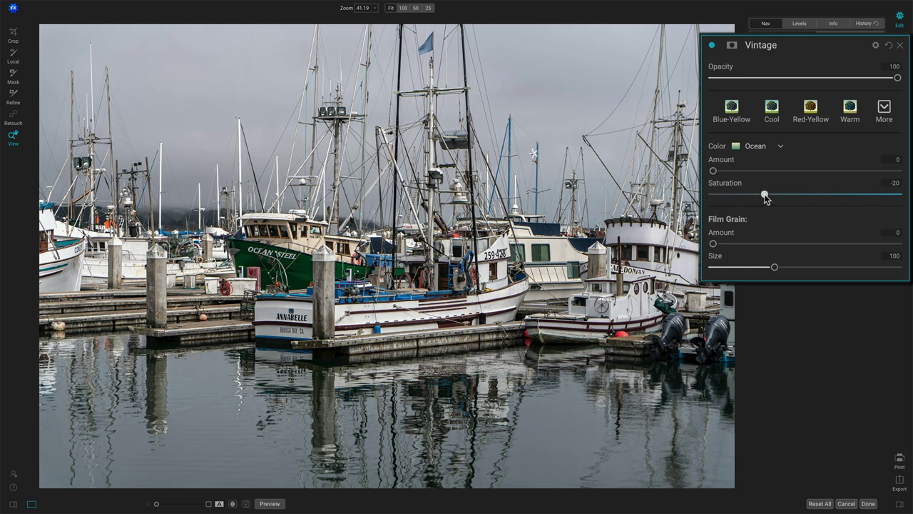
drag(765, 198, 875, 225)
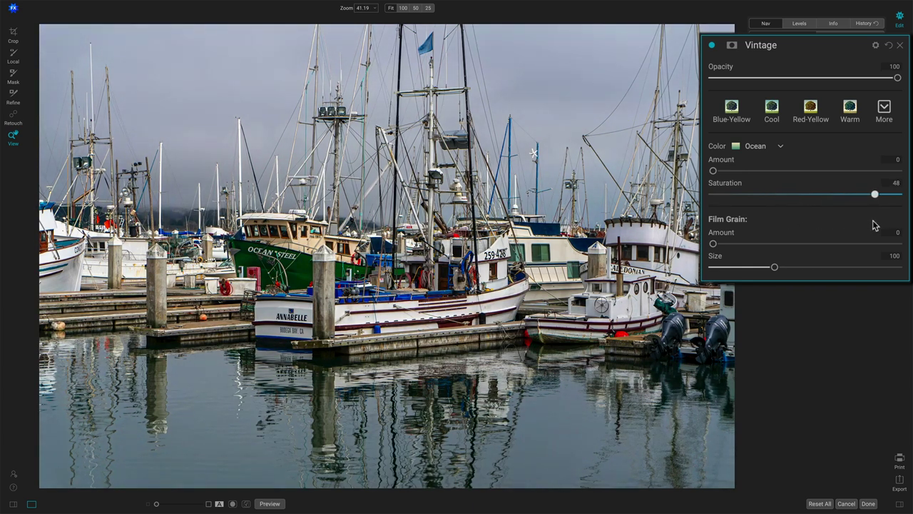
double_click(728, 185)
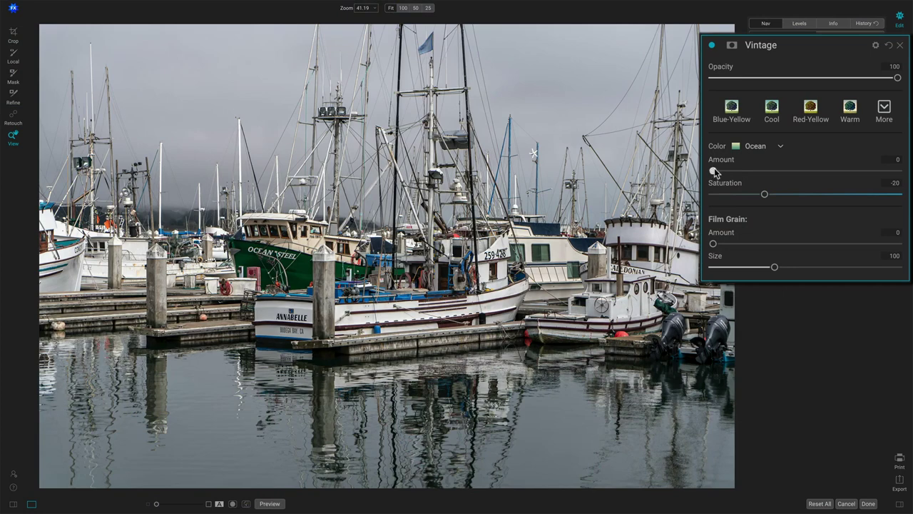
Raise the Vintage Amount to about 61 and set the Film Grain Amount to 0.
drag(713, 171, 824, 184)
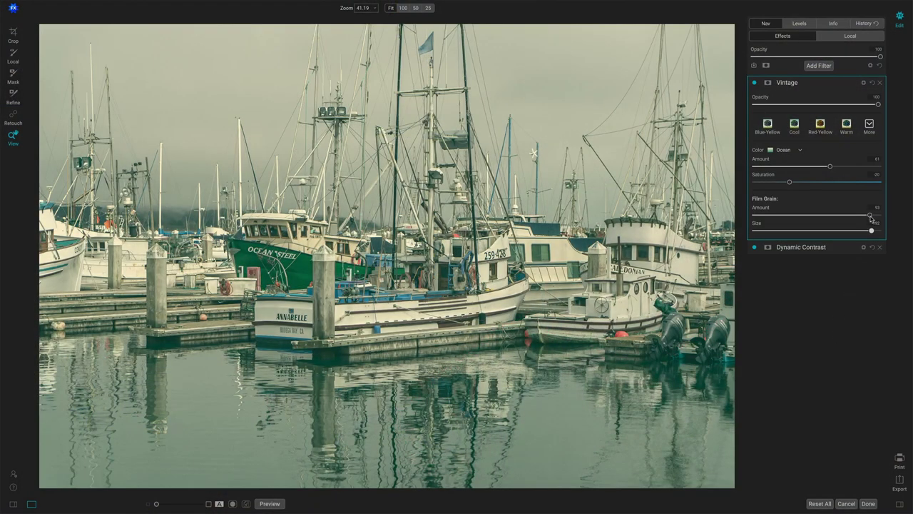
drag(870, 216, 746, 213)
Reset the Vintage Film Grain Size to its default of 100.
double_click(760, 230)
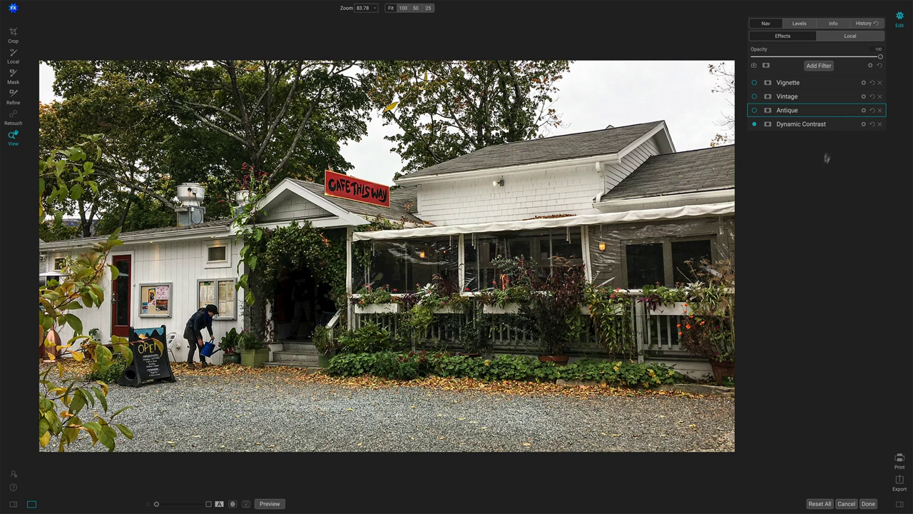
Enable the Antique filter (Moscow colour, Opacity 80) and collapse its settings.
click(754, 110)
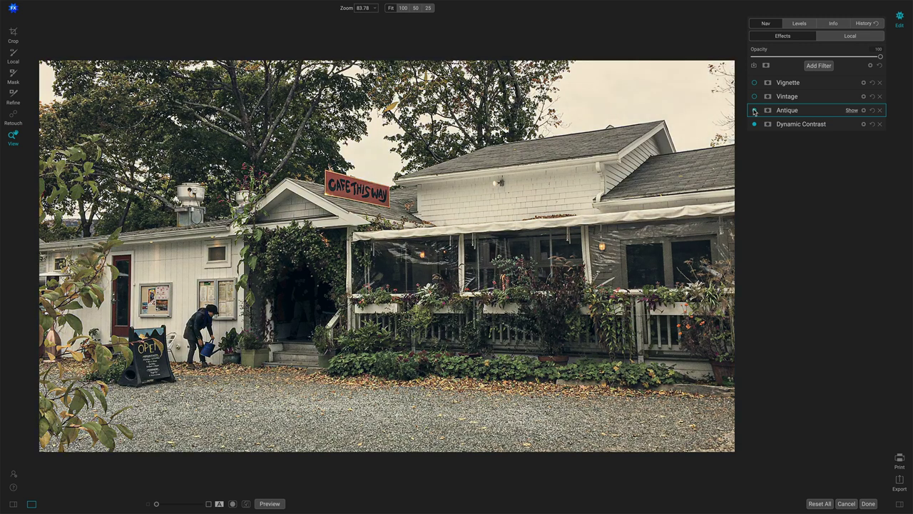
click(851, 111)
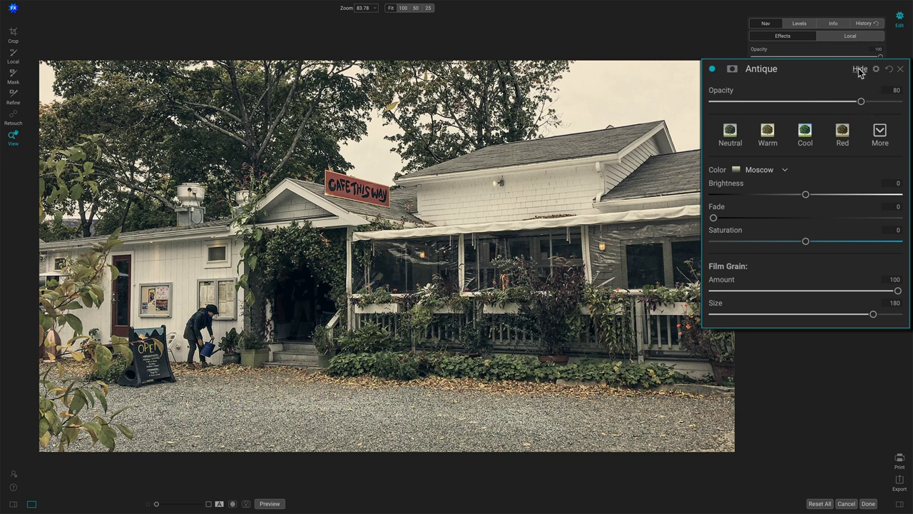
click(856, 69)
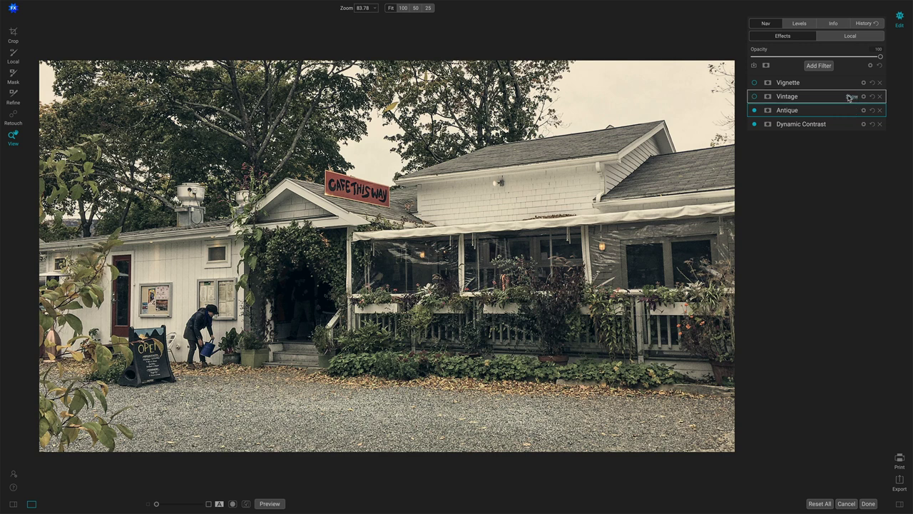
Activate the Vintage filter with Cool colour in a floating panel and raise Opacity to 82.
click(847, 96)
drag(846, 96, 856, 75)
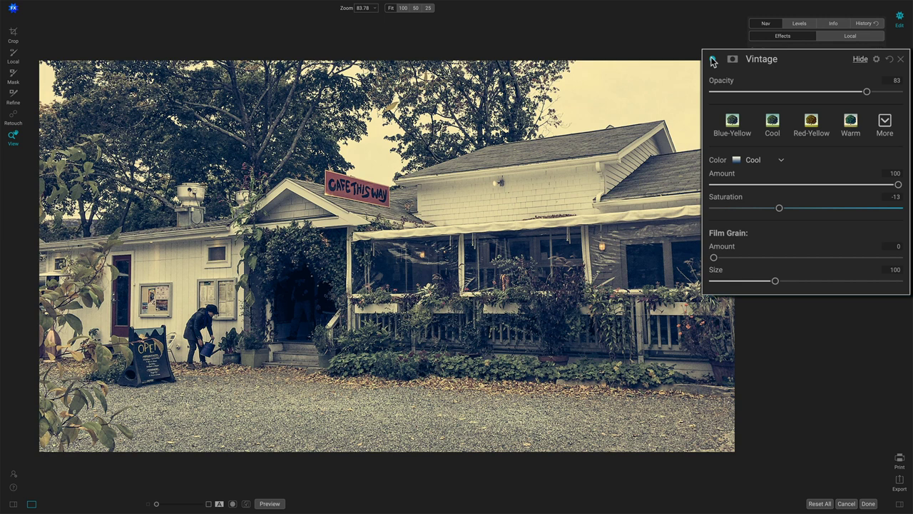
click(712, 60)
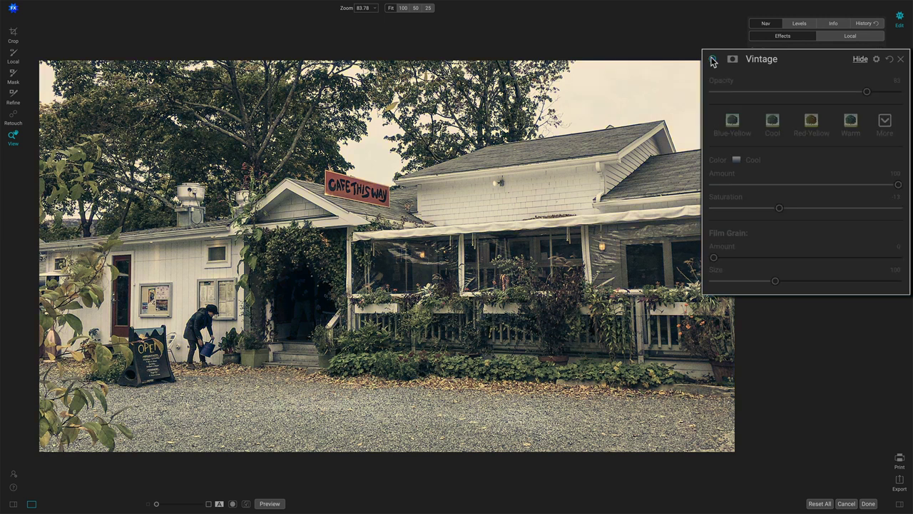
click(712, 60)
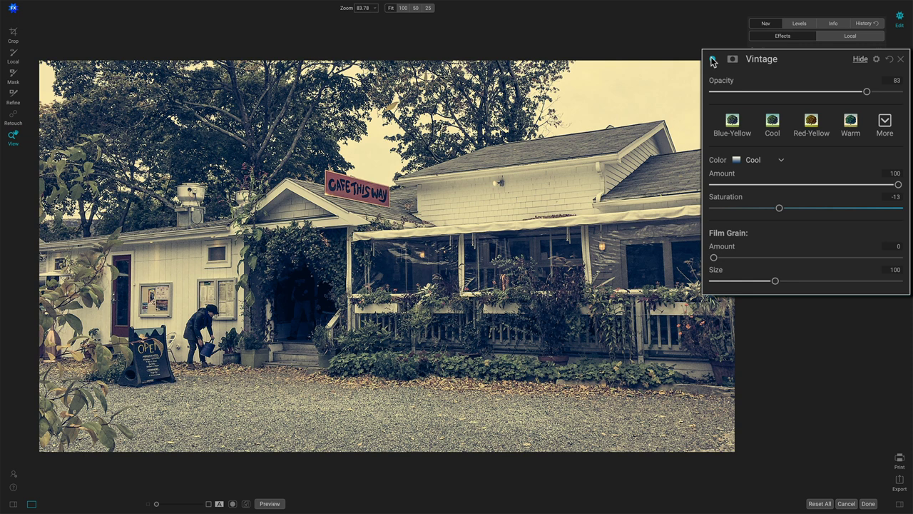
drag(711, 61, 755, 97)
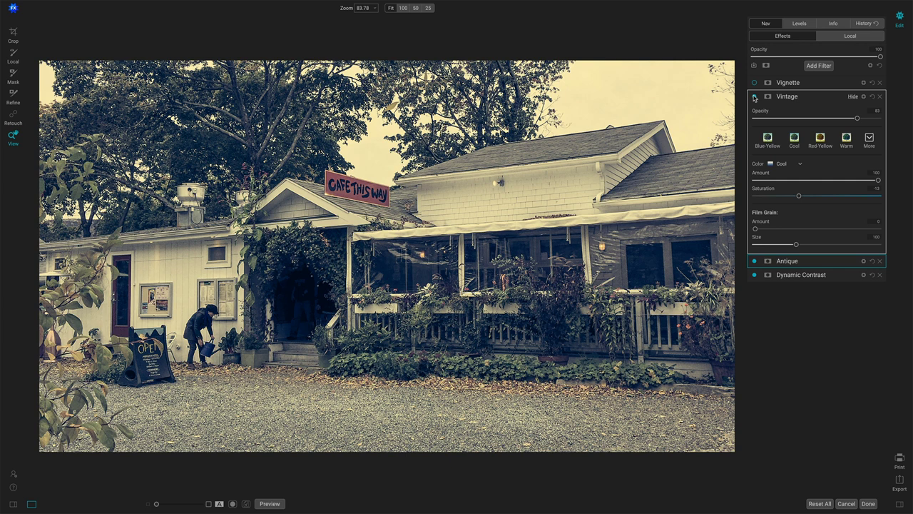
drag(754, 98, 711, 61)
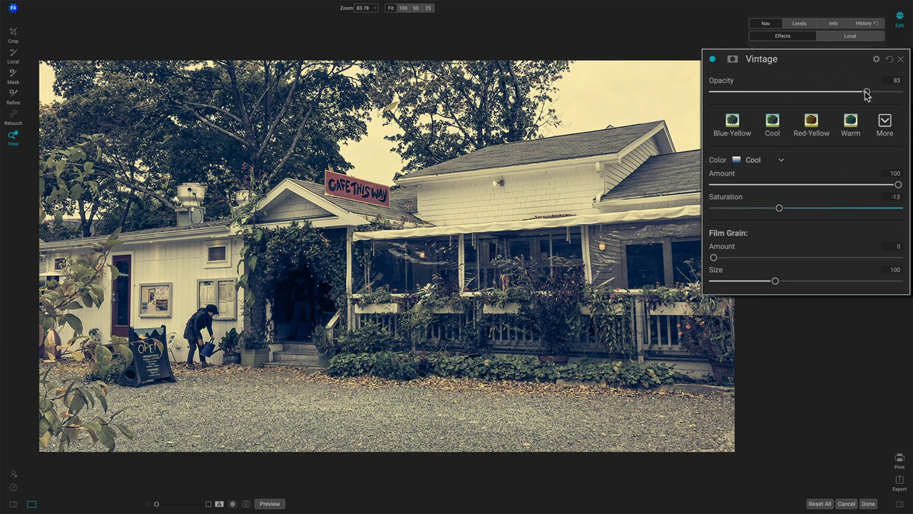
mouse_move(866, 93)
mouse_down()
mouse_move(829, 92)
mouse_move(898, 92)
mouse_move(764, 100)
mouse_move(874, 96)
mouse_up()
Set the Vintage blending Shadows to 14 and fold its settings back into the list.
click(877, 60)
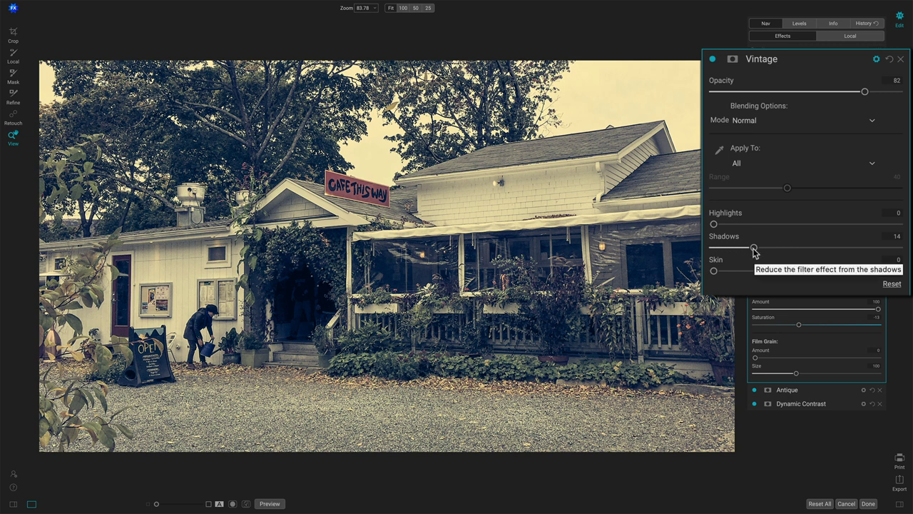
drag(754, 249, 702, 251)
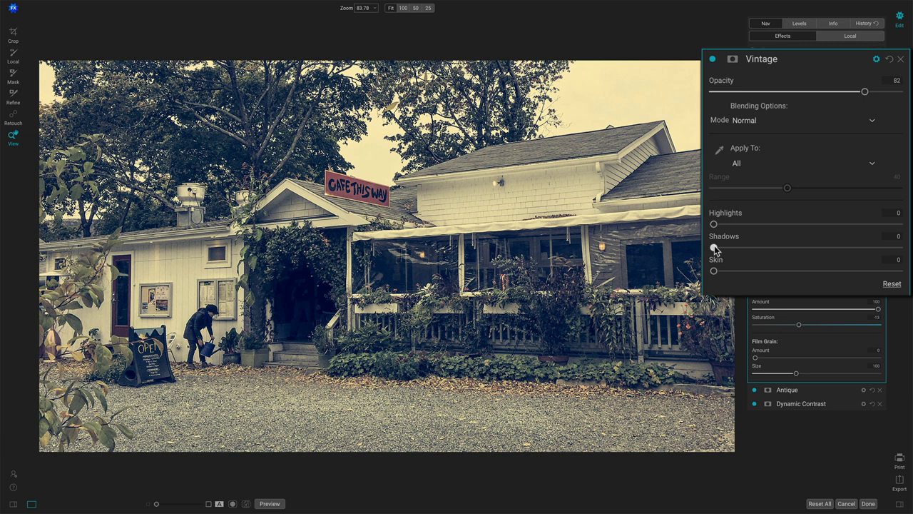
drag(715, 248, 755, 250)
click(861, 64)
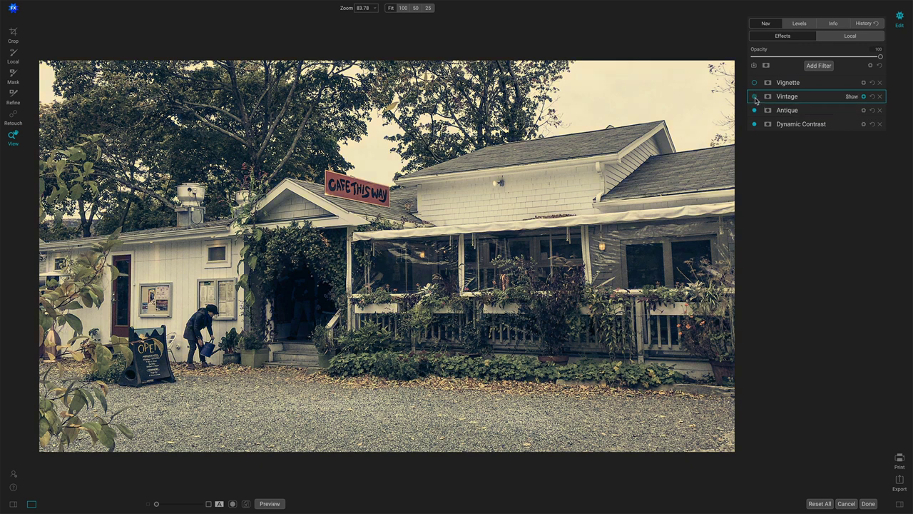
click(753, 110)
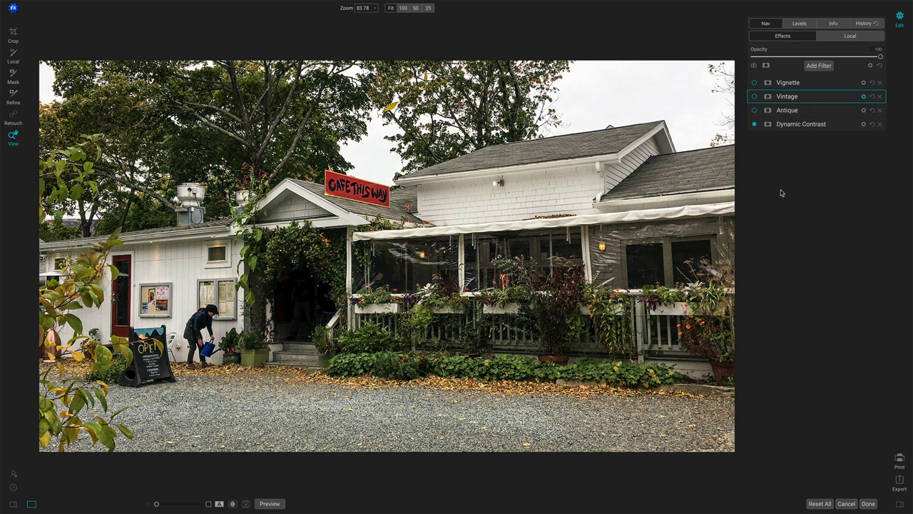
click(754, 111)
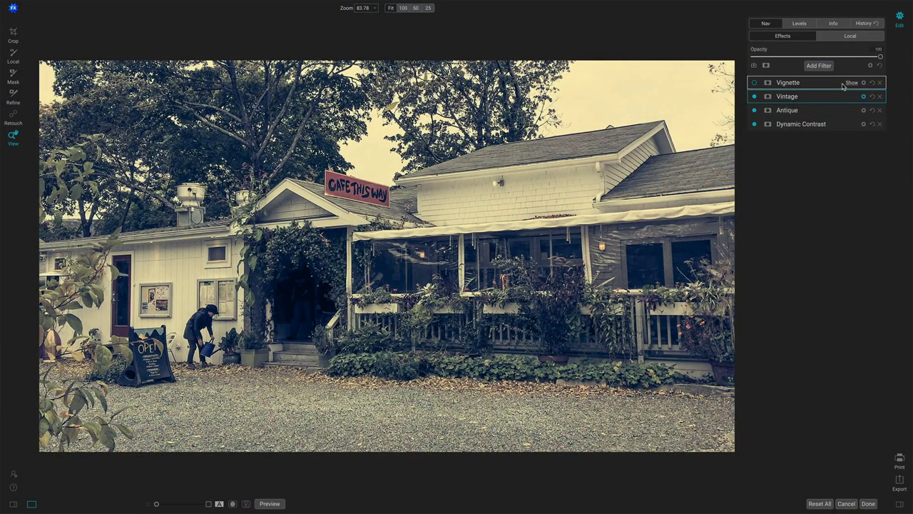
Switch on the Vignette and test Feather at 0 before settling on 74.
click(843, 87)
click(754, 84)
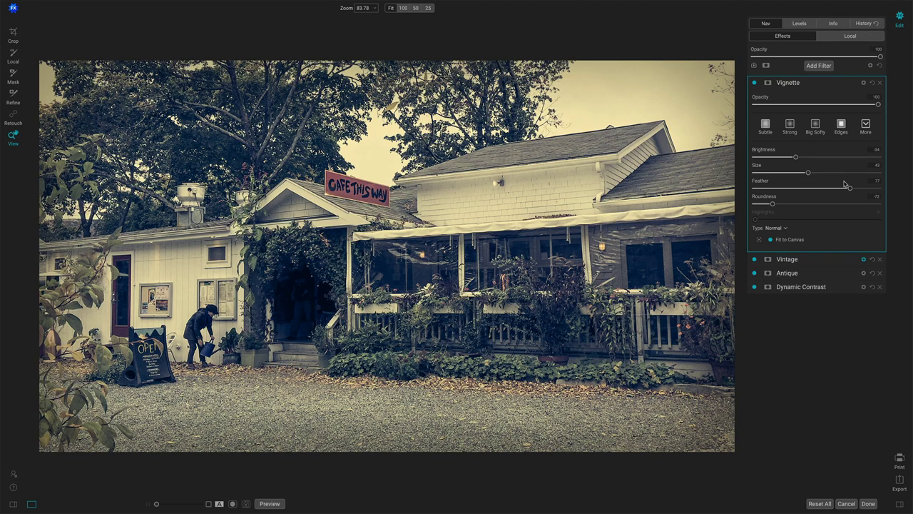
drag(855, 204, 714, 201)
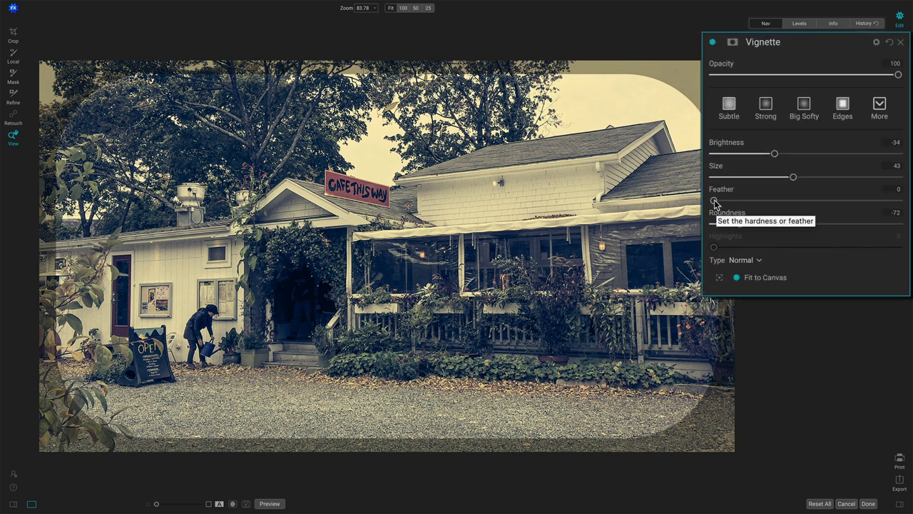
drag(715, 203, 850, 207)
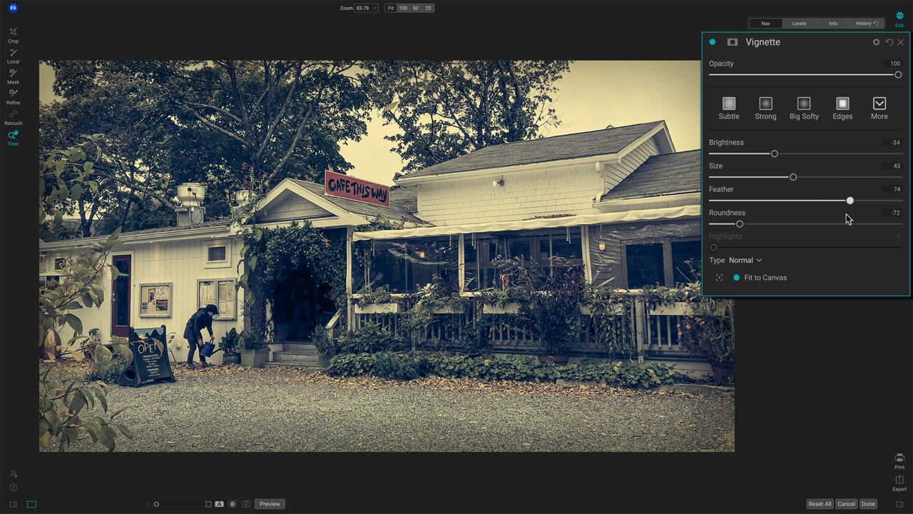